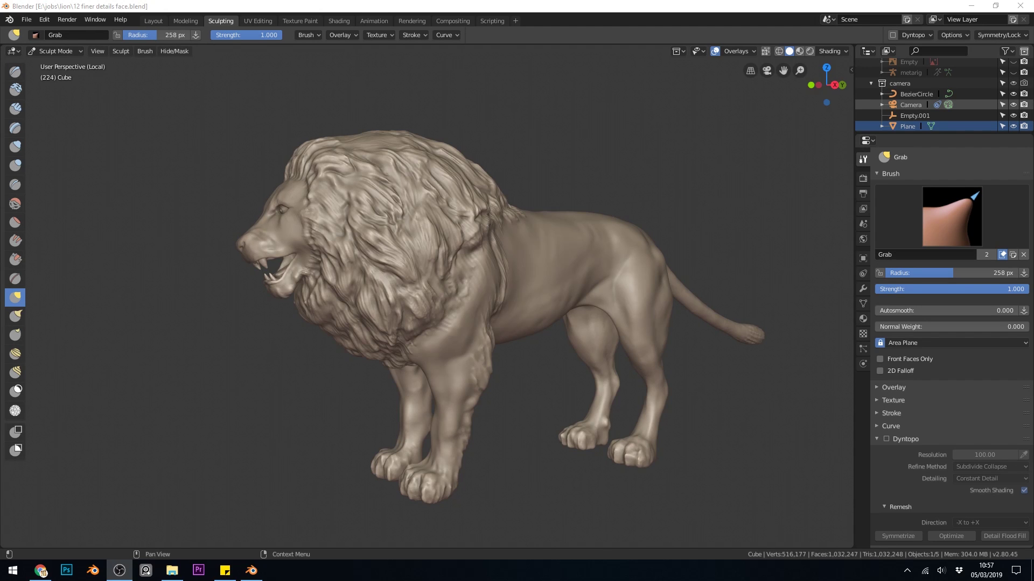
Step: Orbit around the remeshed lion to view it from the front and three-quarter angles
mouse_move(343, 337)
middle_mouse_down()
mouse_move(448, 343)
mouse_move(434, 347)
mouse_move(415, 323)
middle_mouse_up()
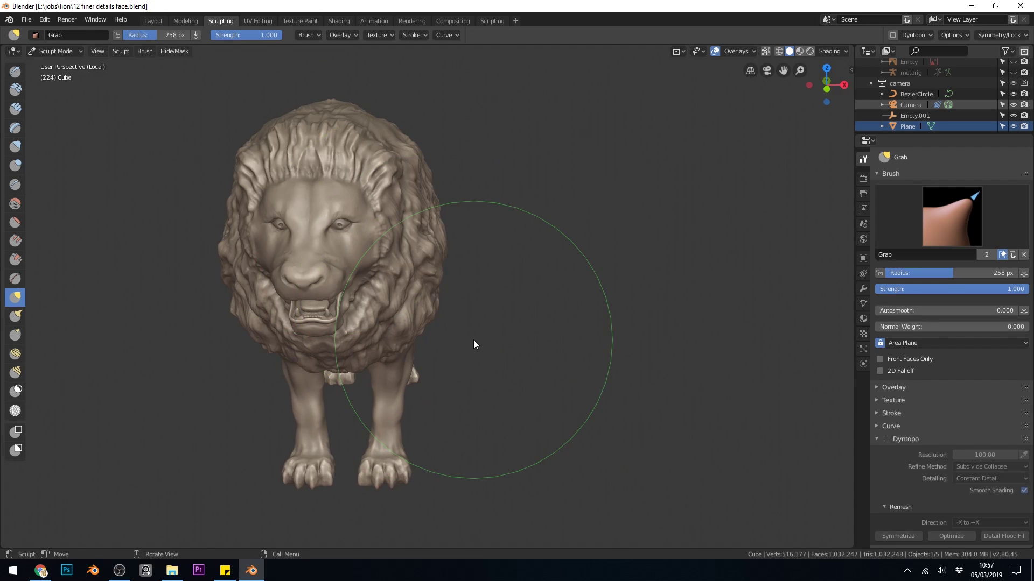
mouse_move(526, 386)
middle_mouse_down()
mouse_move(447, 360)
mouse_move(357, 290)
middle_mouse_up()
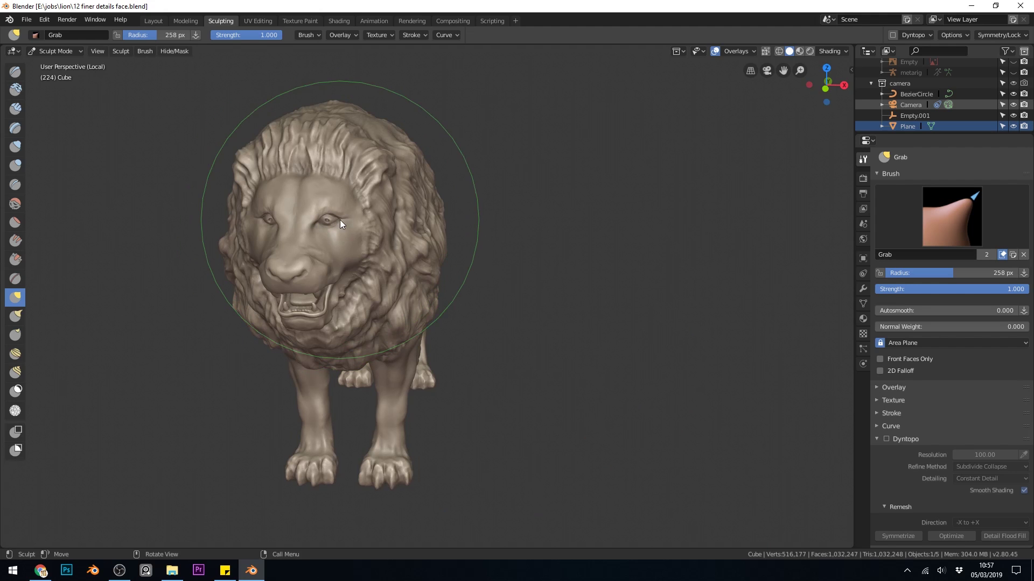
middle_click_drag(340, 220, 566, 399)
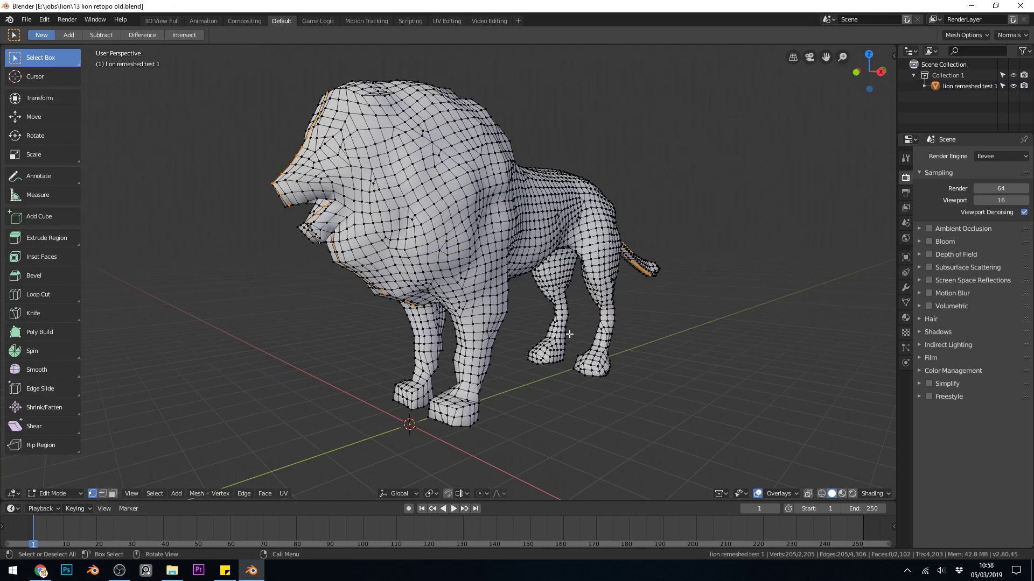
Step: Orbit and zoom around the shrinkwrapped lion, inspecting it from side, angled and front views
middle_click_drag(570, 334, 596, 351)
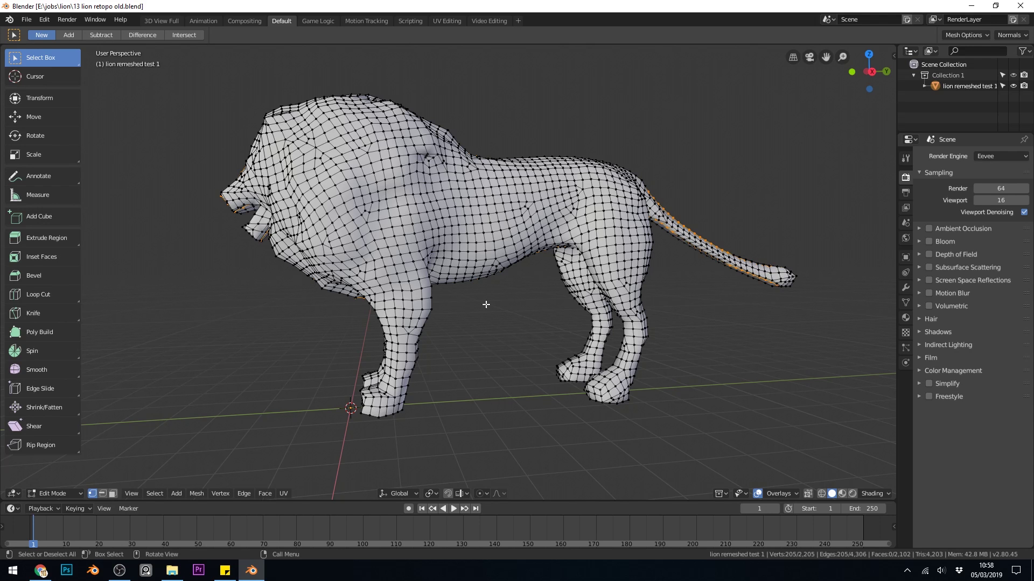
middle_click_drag(336, 341, 438, 329)
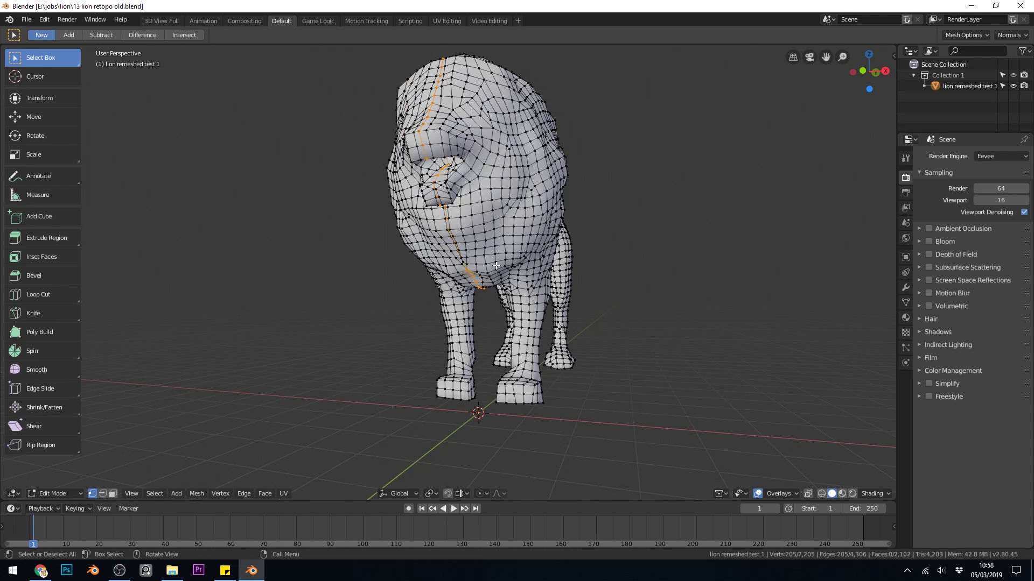
middle_click_drag(621, 364, 455, 260)
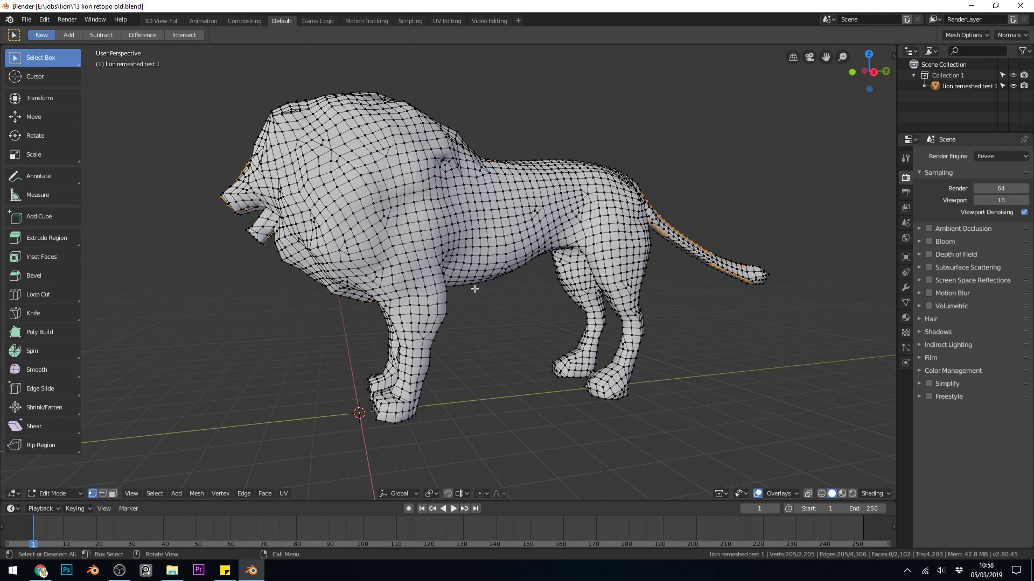
middle_click_drag(690, 349, 646, 368)
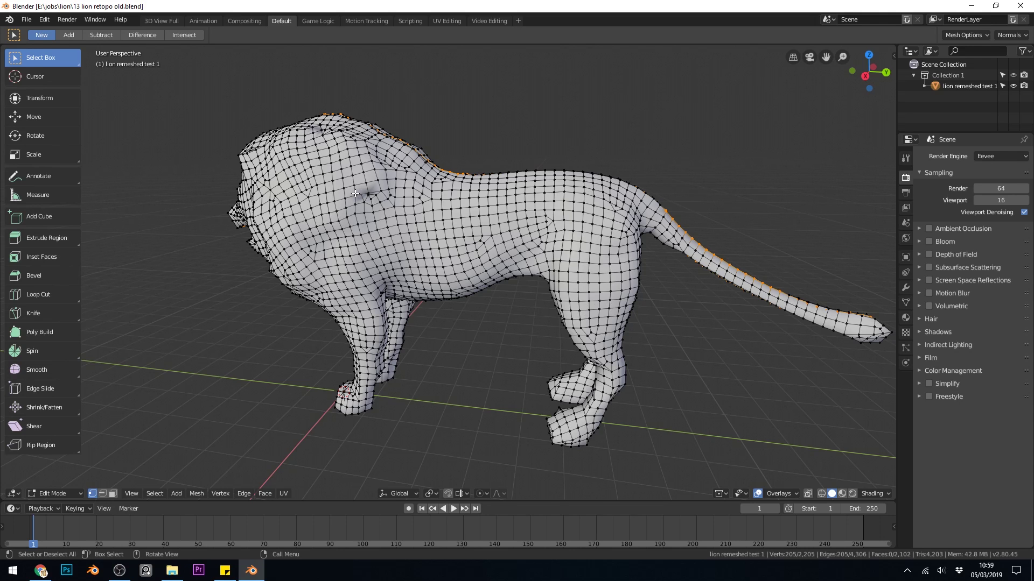
middle_click_drag(453, 297, 364, 210)
scroll(343, 262, "up", 2)
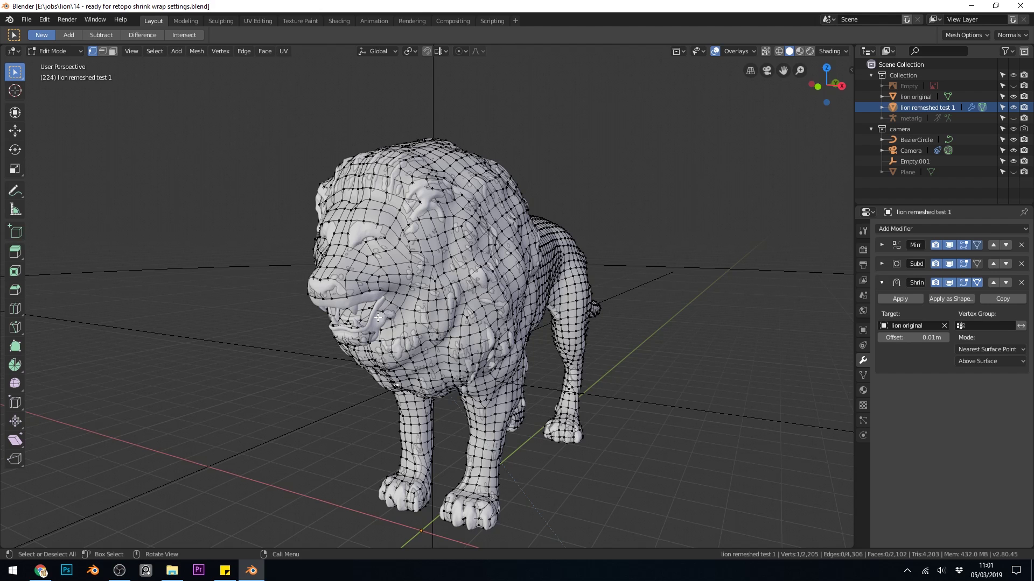
middle_click_drag(405, 267, 468, 229)
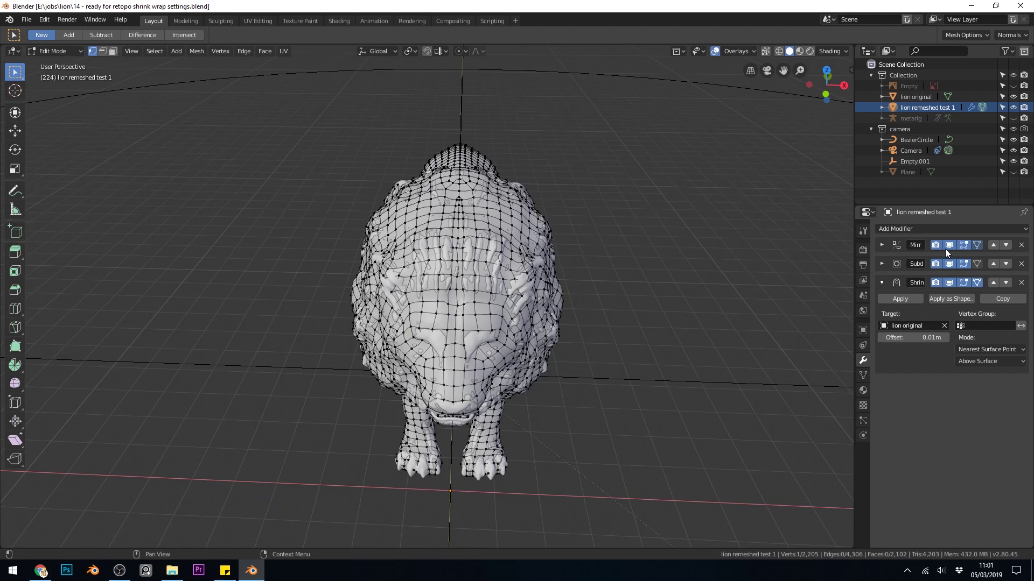
middle_click_drag(780, 258, 460, 291)
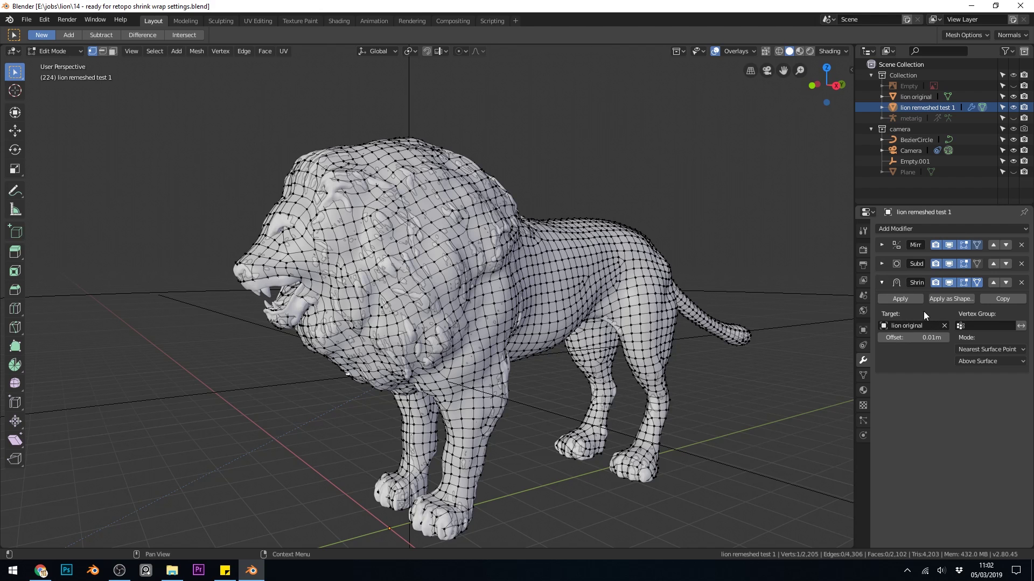
scroll(485, 325, "up", 5)
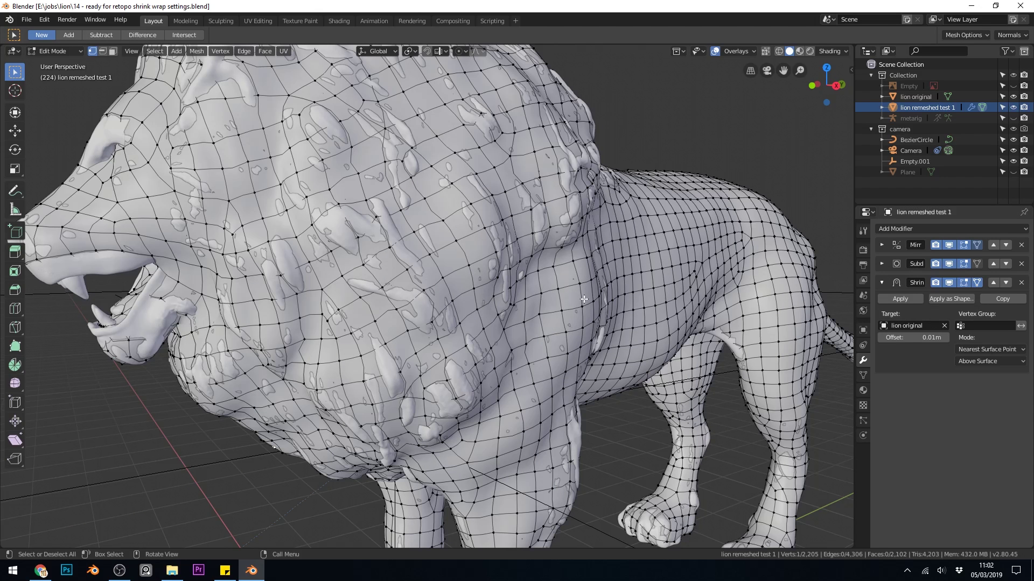
left_click(950, 283)
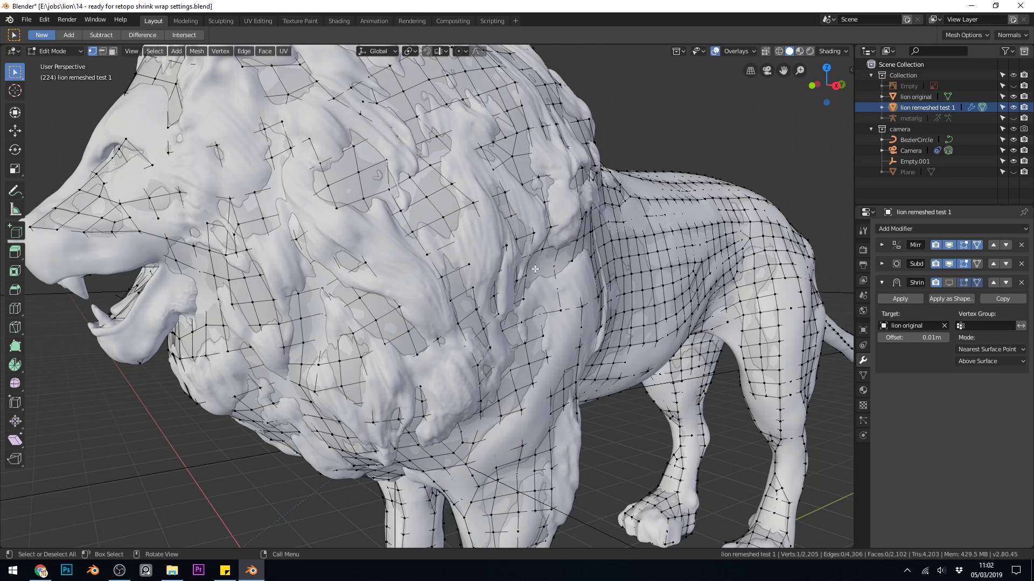
left_click(948, 283)
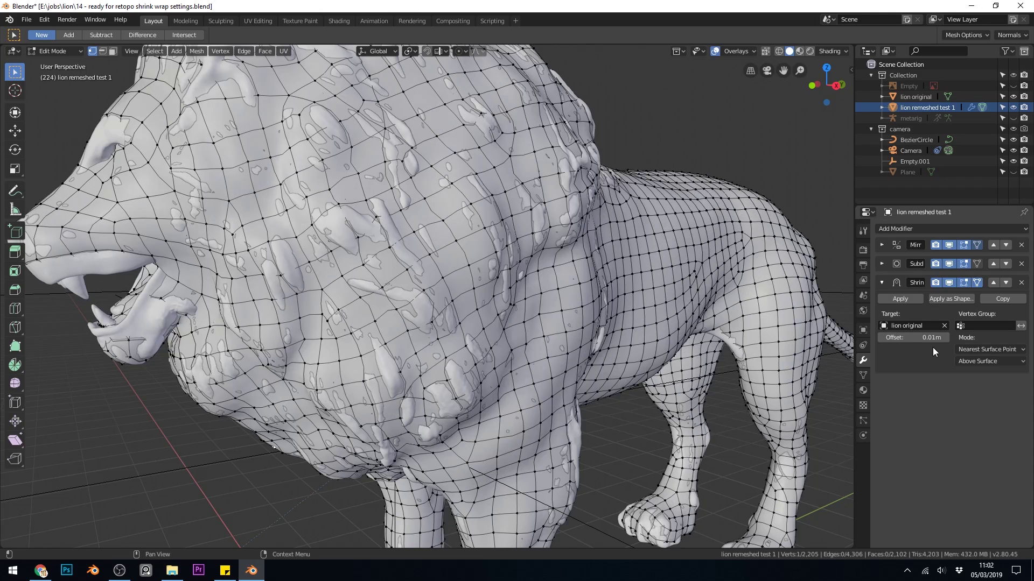
Step: Switch to Object Mode and apply the existing Shrinkwrap modifier to the remeshed lion
left_click(899, 299)
key("Tab")
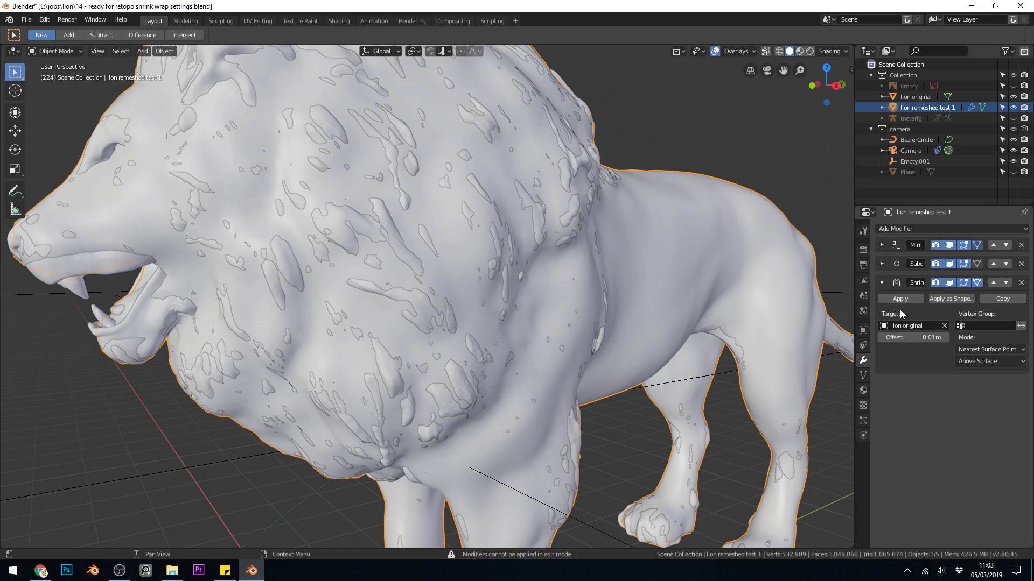
left_click(900, 299)
Step: Add a new Shrinkwrap modifier with 'lion original' as its target
left_click(906, 230)
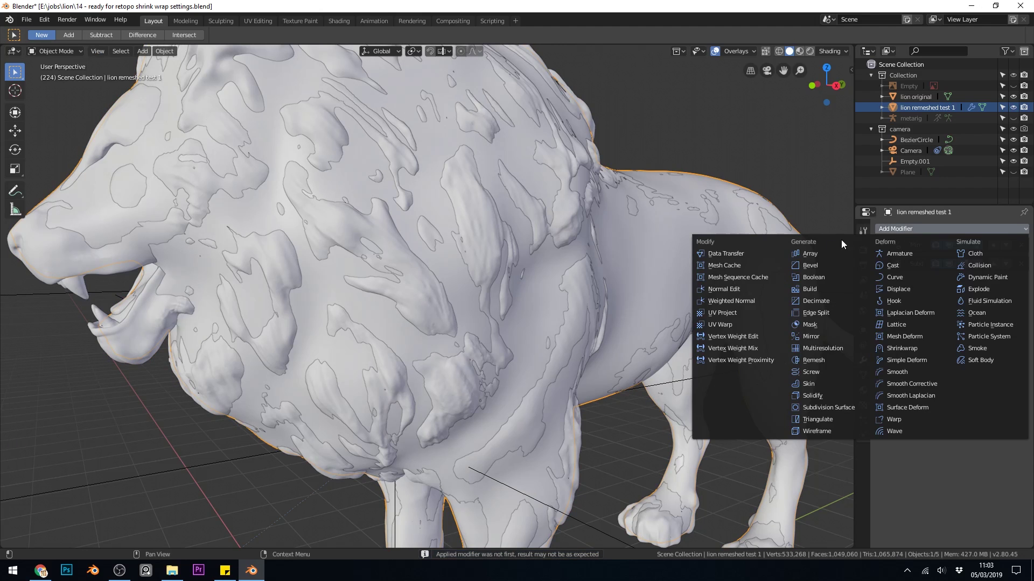
left_click(893, 348)
left_click(910, 326)
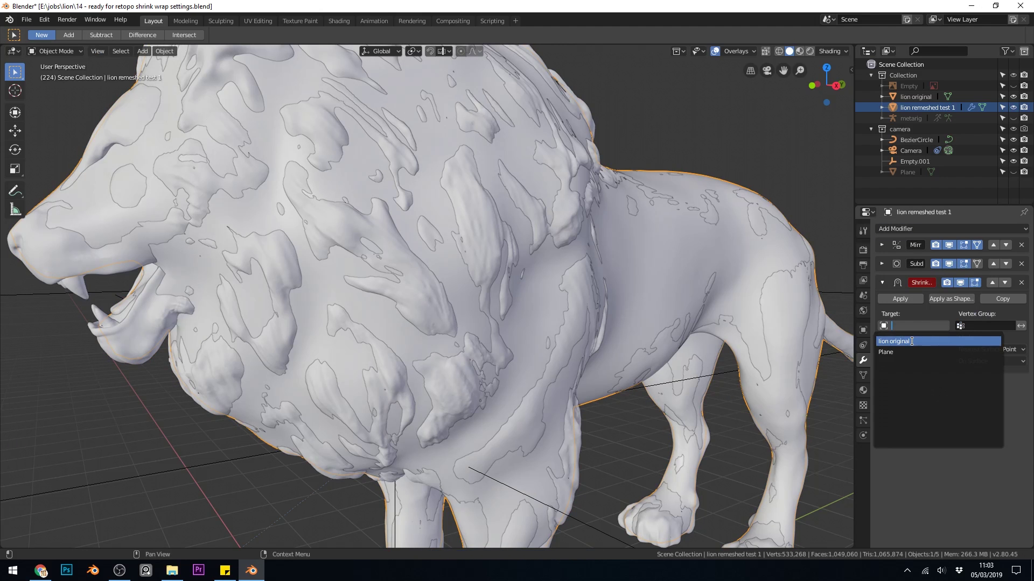
left_click(911, 342)
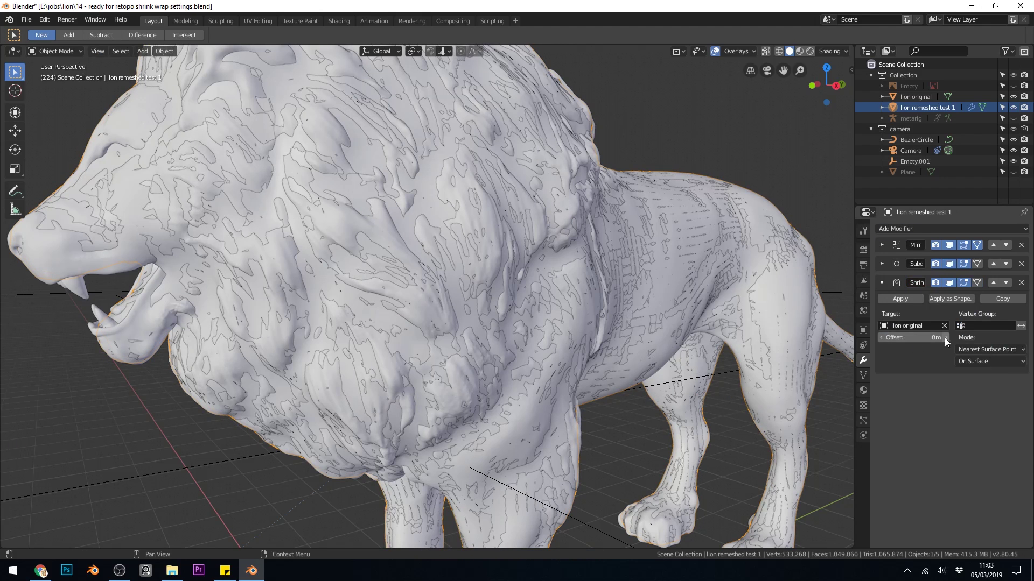
Step: Return to Edit Mode and enable snapping to Face
key("Tab")
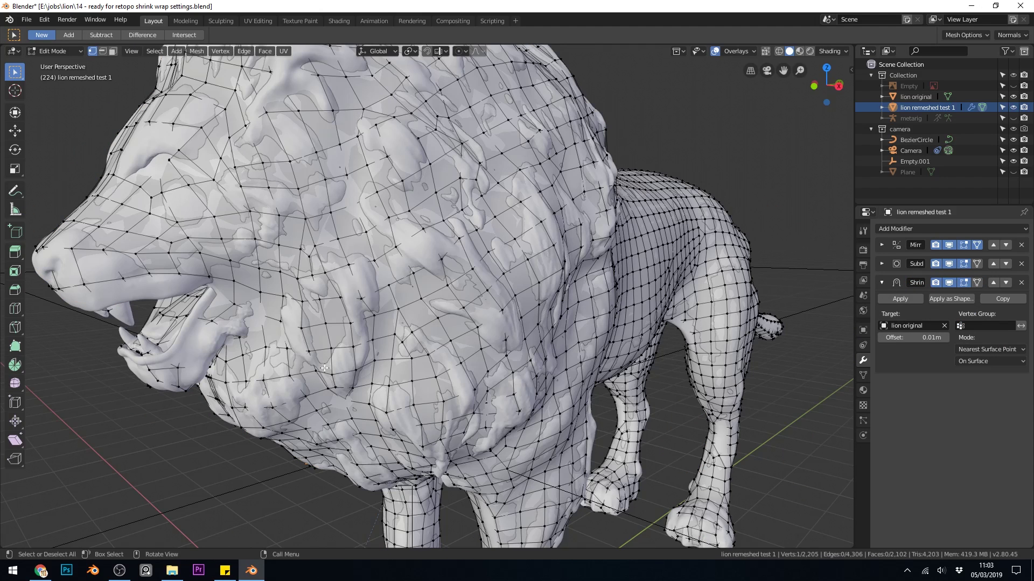
middle_click_drag(383, 356, 528, 245)
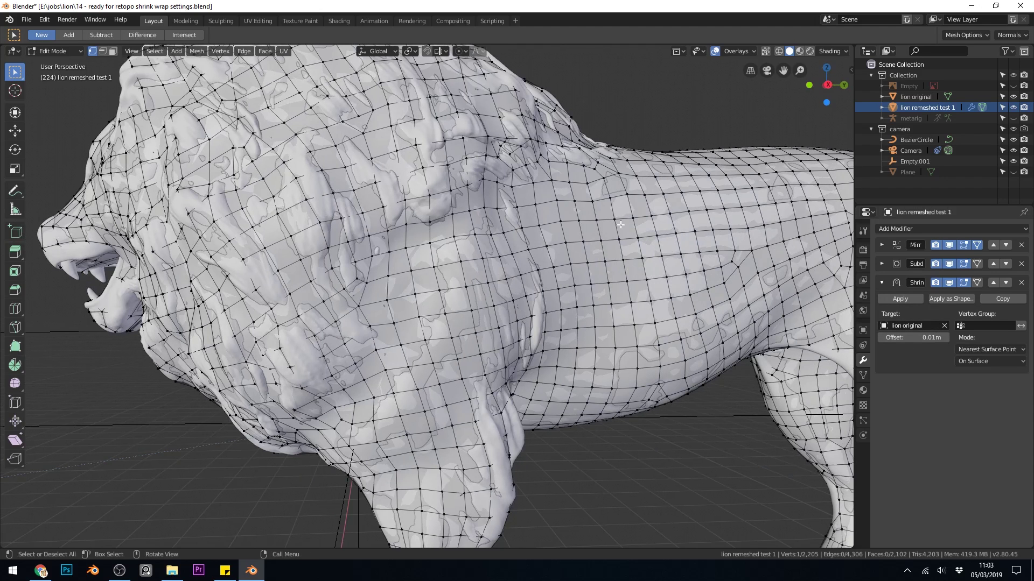
left_click(426, 52)
left_click(444, 51)
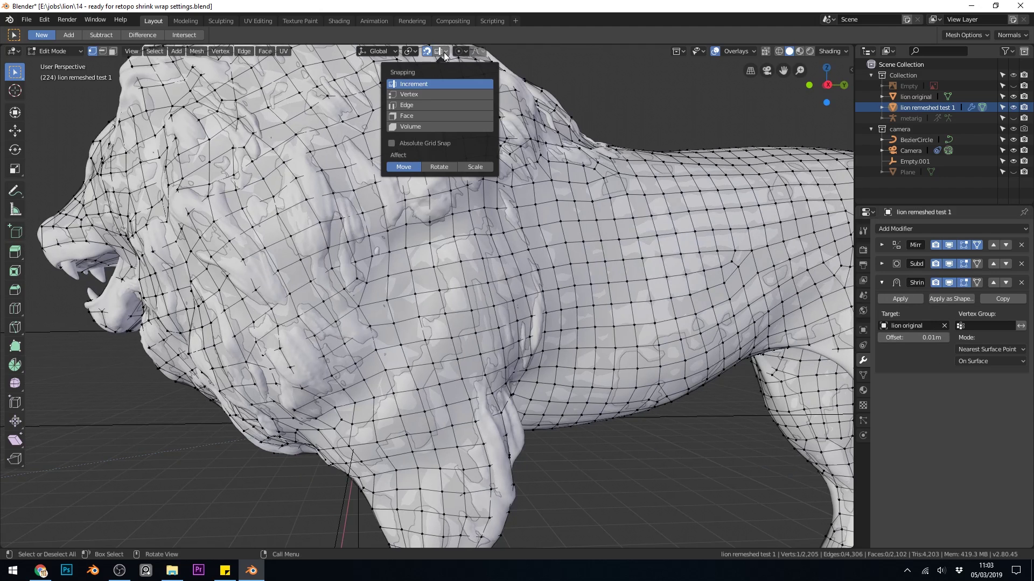
left_click(428, 118)
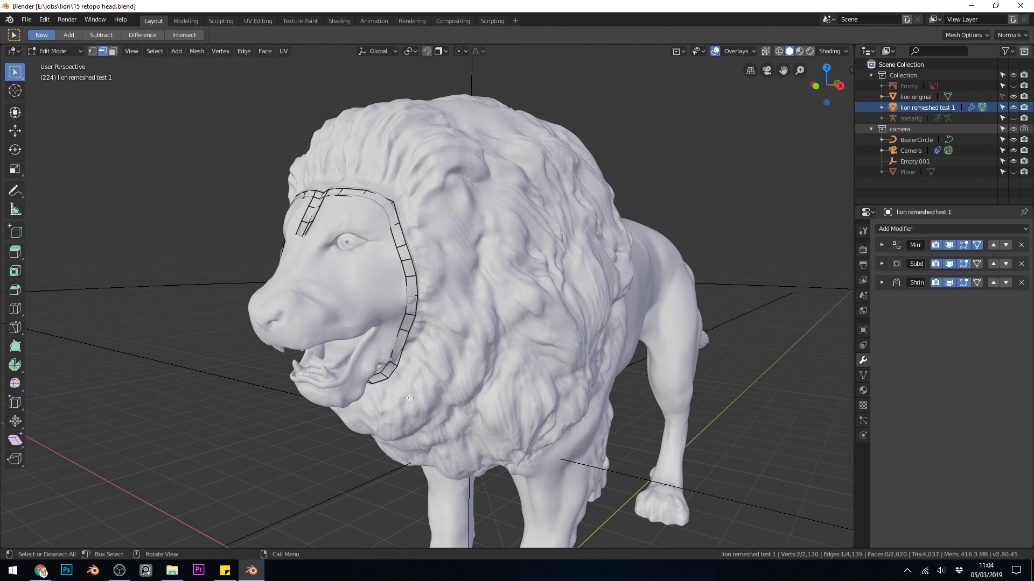
Step: Reveal and select the hidden retopo faces with Alt+H, zooming in on the head
middle_click_drag(393, 389, 415, 240)
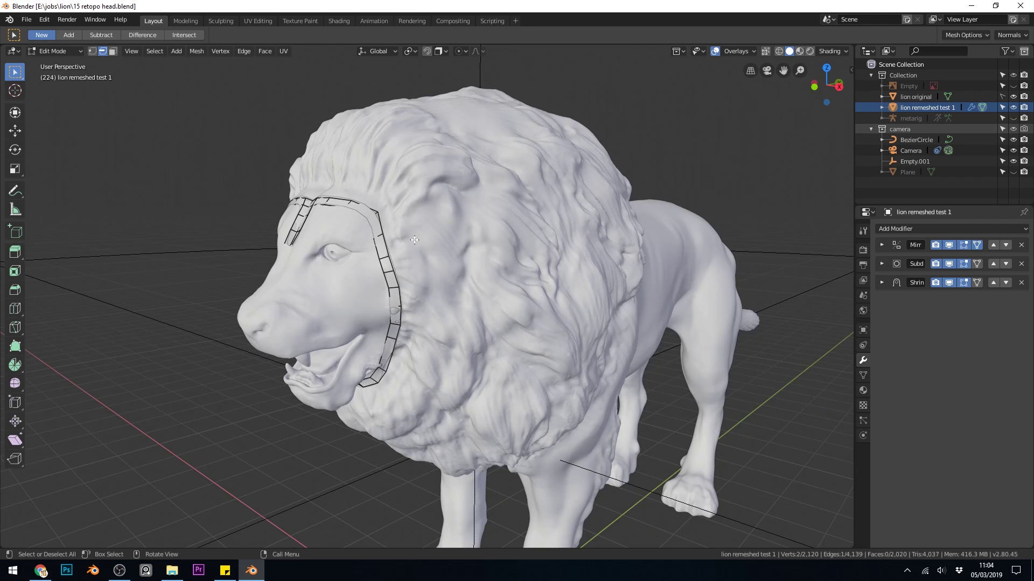
key("alt+h")
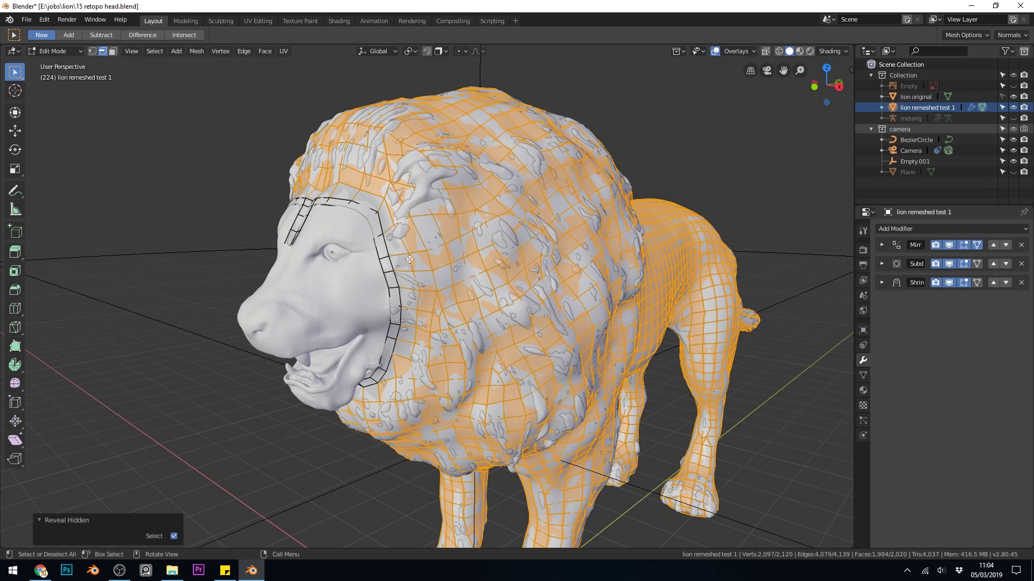
scroll(409, 259, "up", 3)
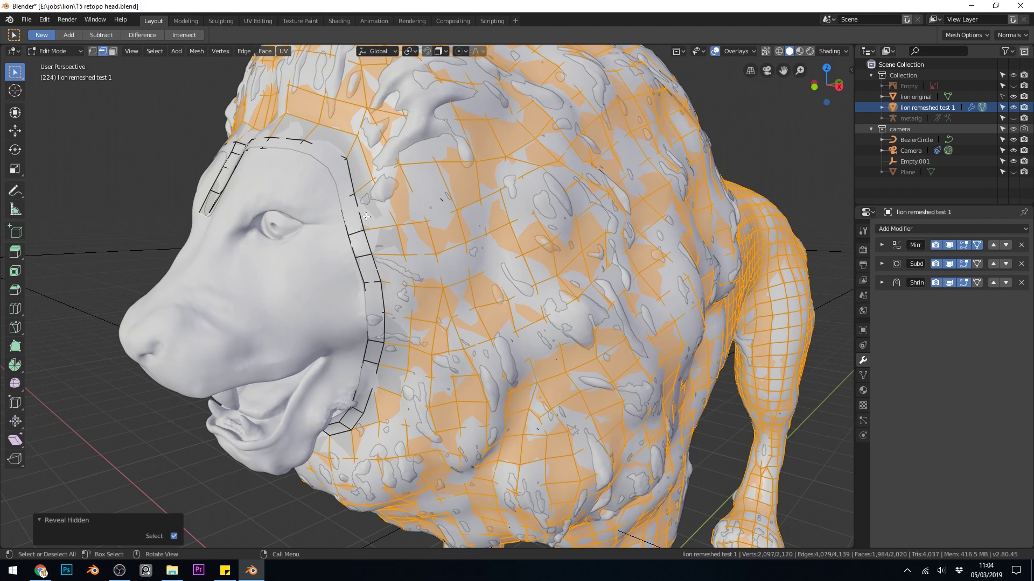
Step: Hide the other faces and inspect the head's face loop from below, front and side
key("h")
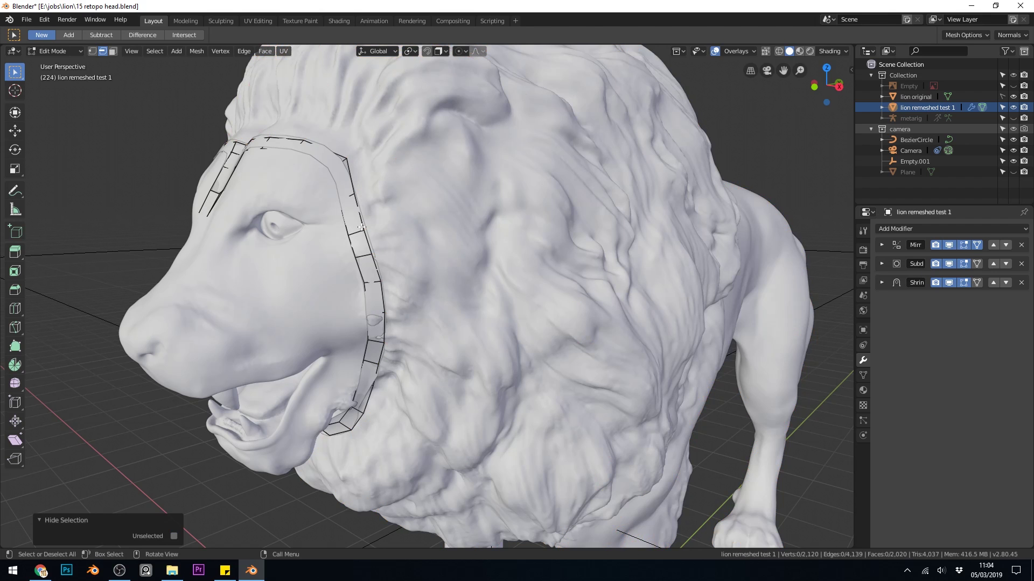
middle_click_drag(340, 390, 315, 318)
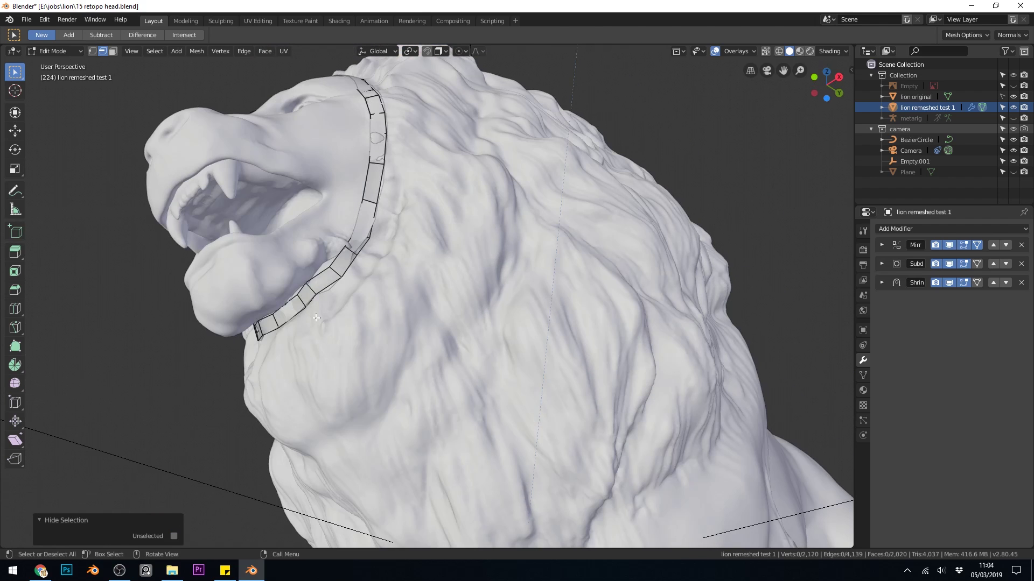
middle_click_drag(398, 142, 415, 132)
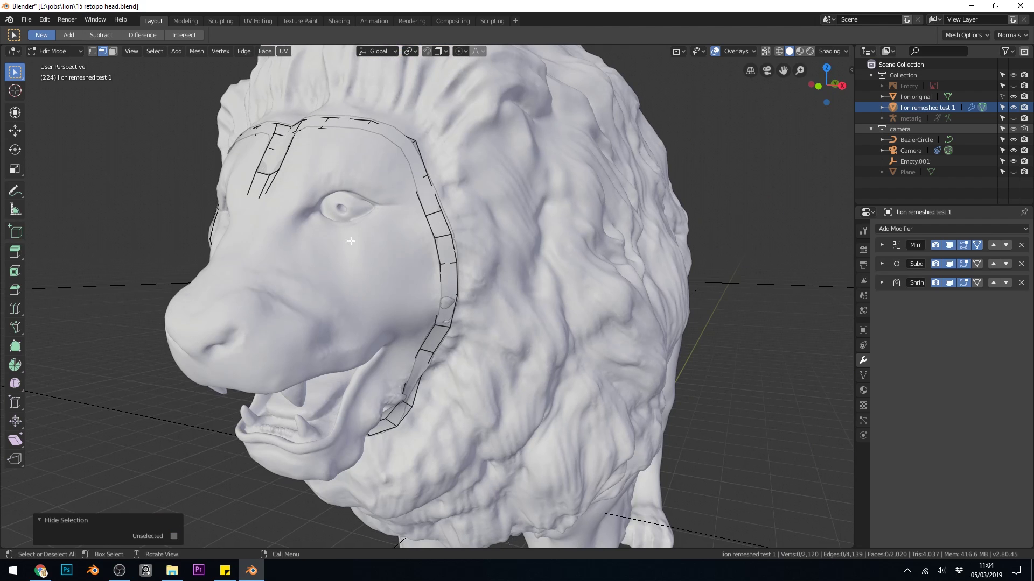
middle_click_drag(351, 240, 242, 132)
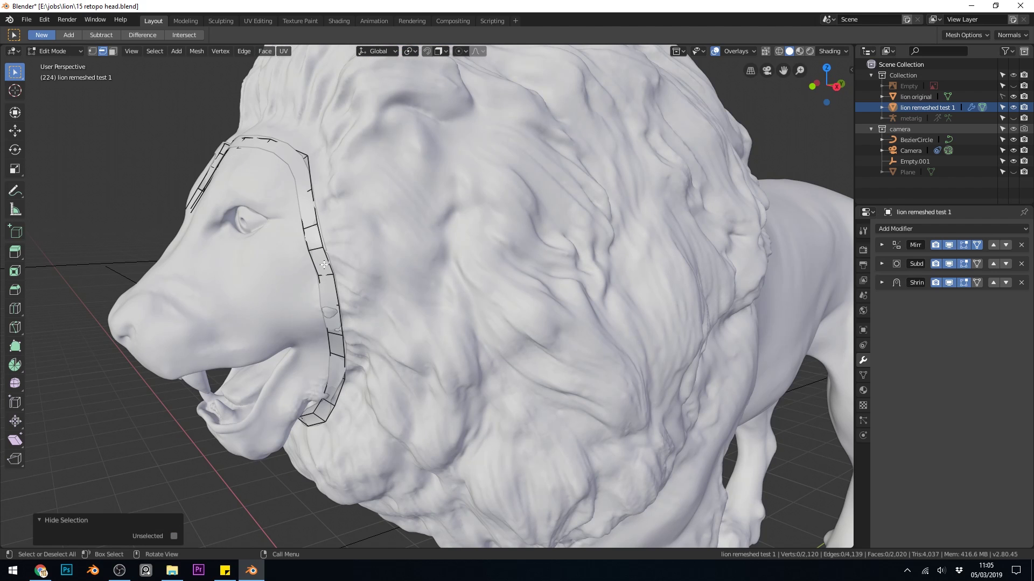
middle_click_drag(334, 410, 333, 355)
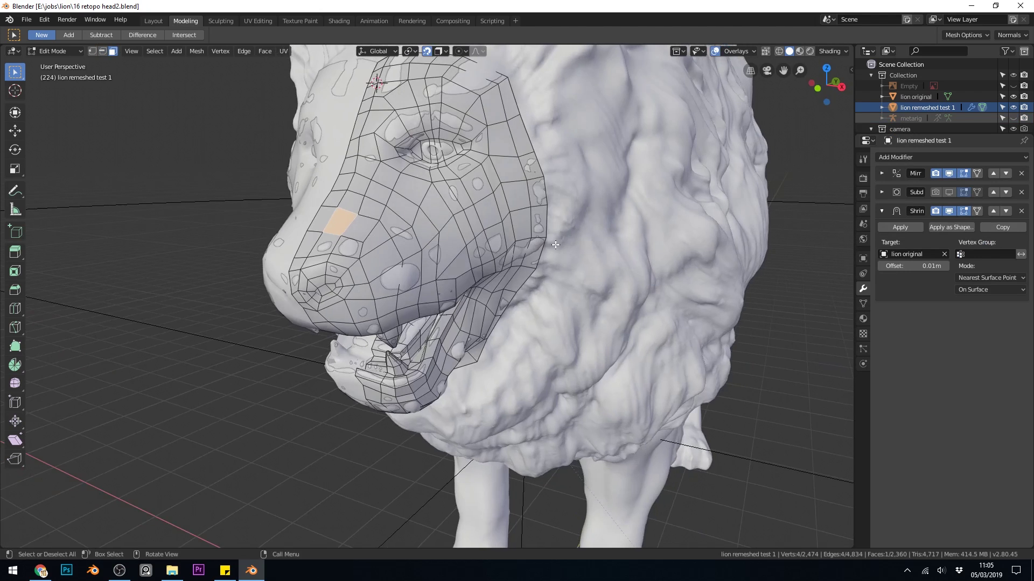
middle_click_drag(556, 246, 473, 233)
scroll(506, 237, "up", 2)
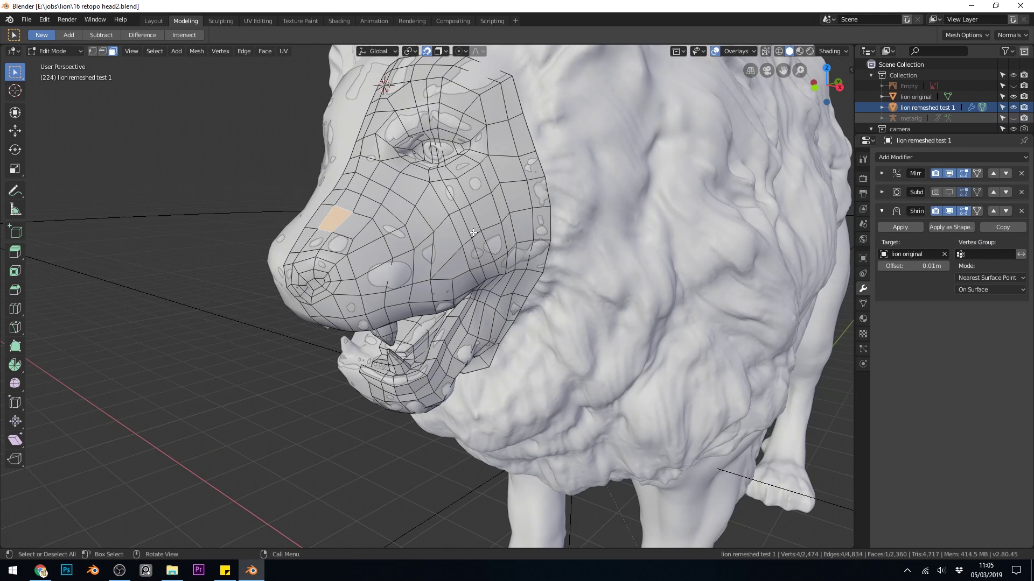
Step: Zoom and orbit around the shrinkwrapped head, reviewing it in profile and front three-quarter views
scroll(472, 233, "up", 2)
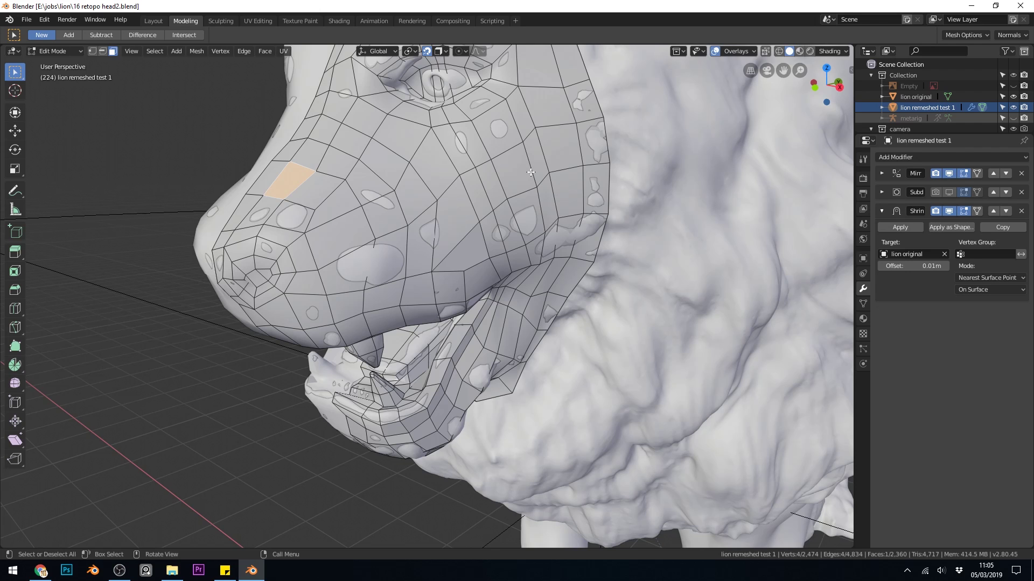
scroll(530, 172, "down", 4)
middle_click_drag(530, 172, 353, 268)
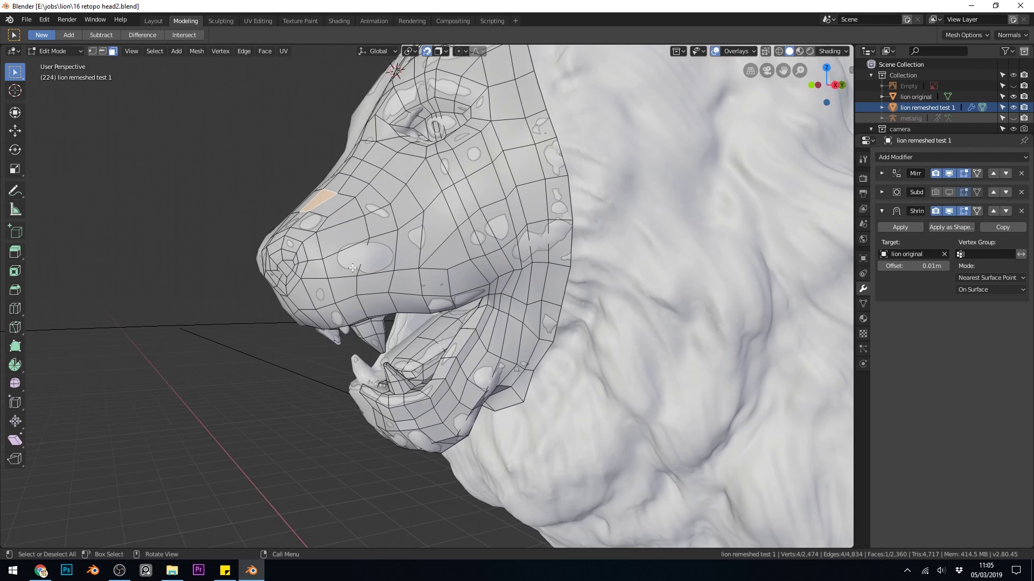
middle_click_drag(498, 263, 352, 304)
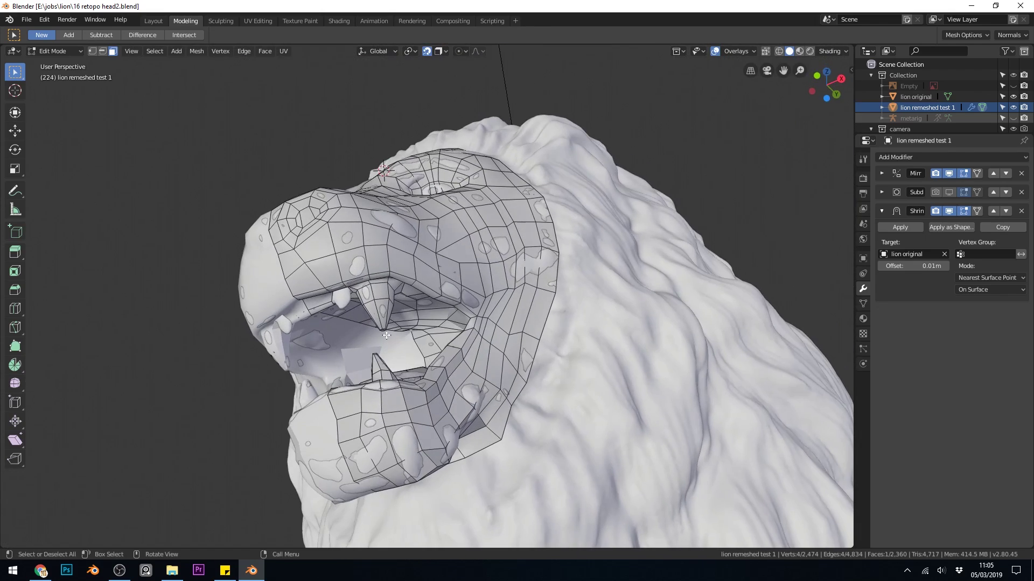
middle_click_drag(457, 313, 424, 355)
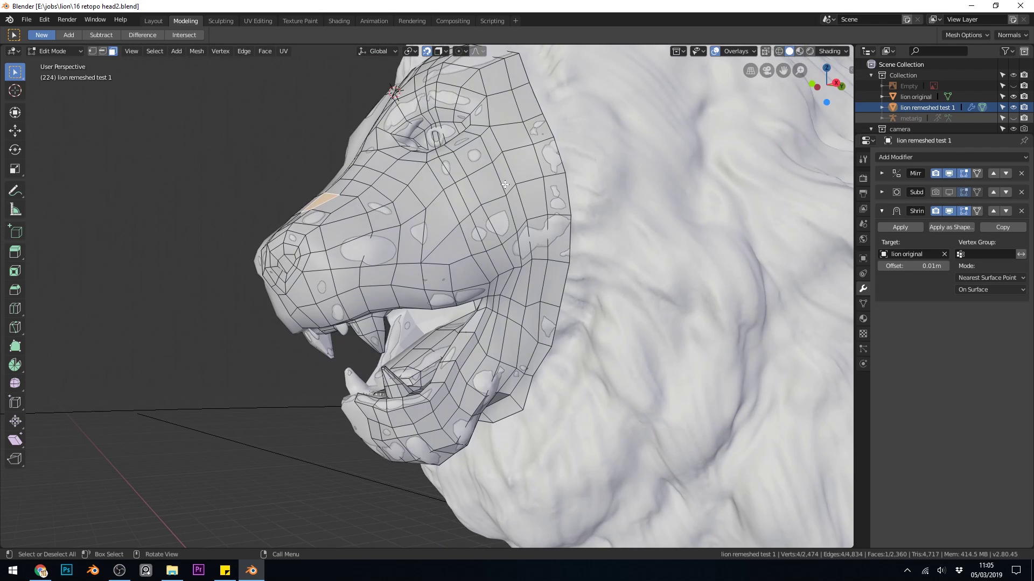
middle_click_drag(544, 279, 459, 292)
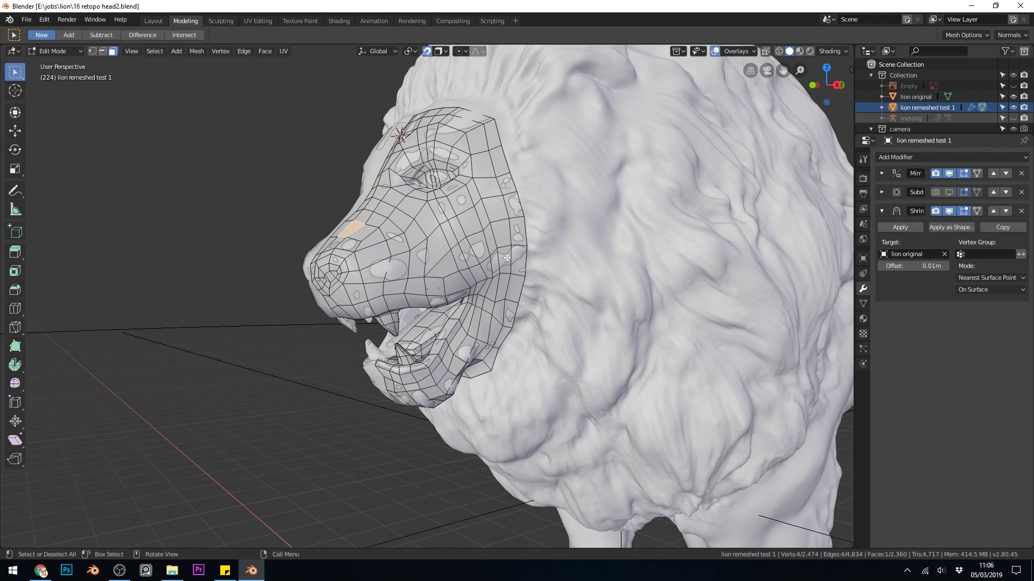
middle_click_drag(507, 258, 379, 300)
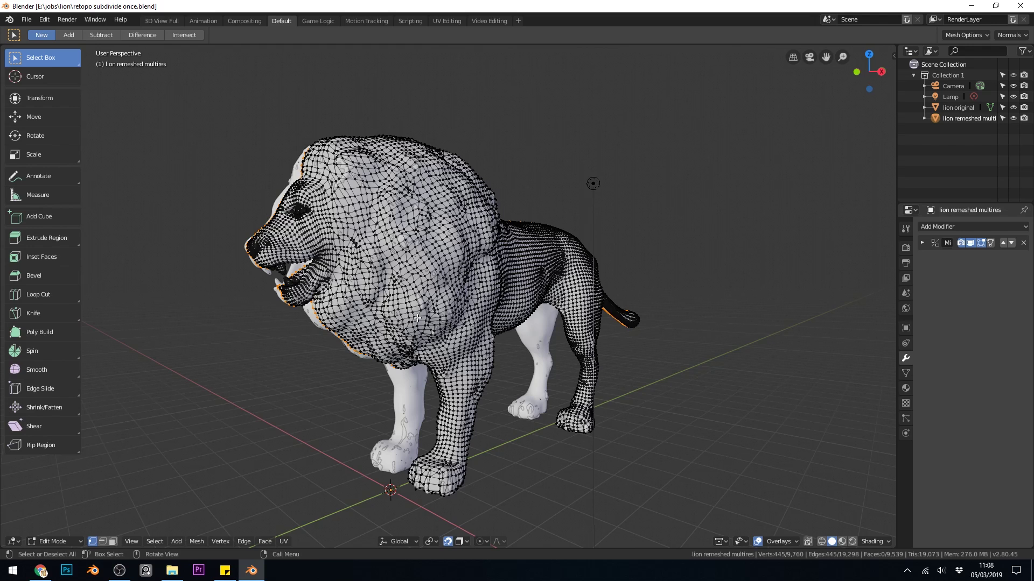
middle_click_drag(364, 295, 377, 270)
scroll(376, 269, "up", 5)
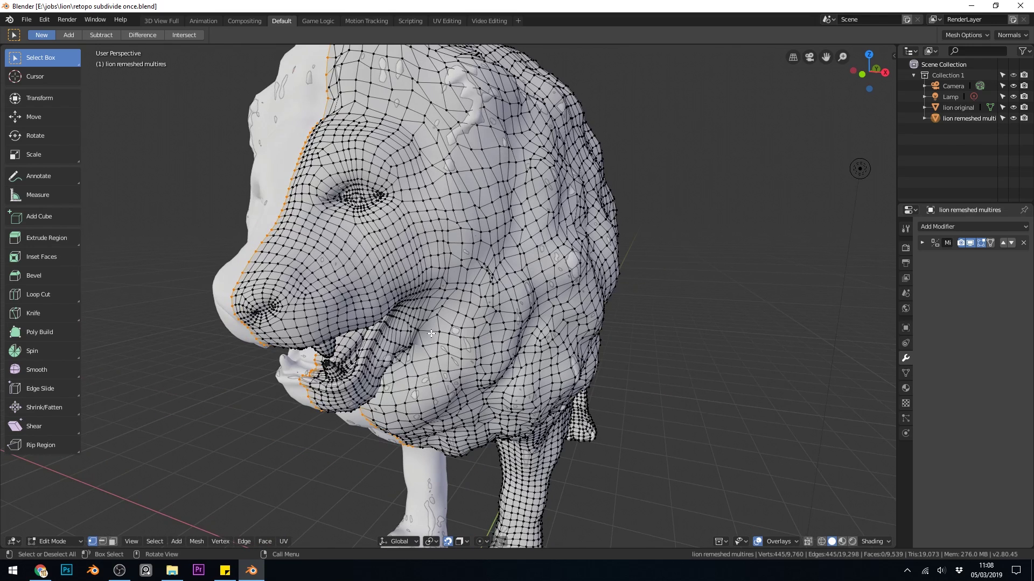
middle_click_drag(431, 335, 333, 144, "shift")
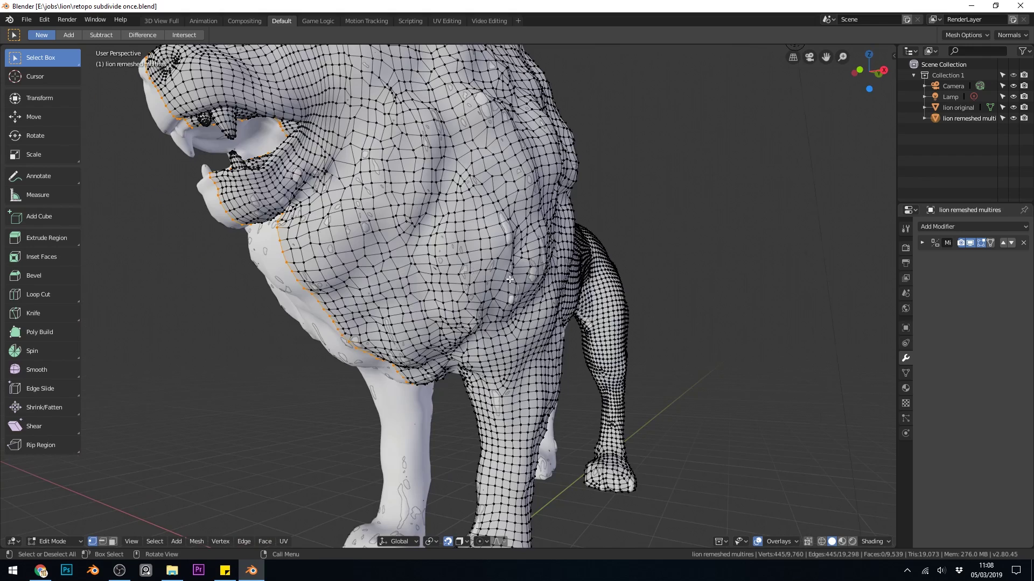
middle_click_drag(510, 279, 491, 286)
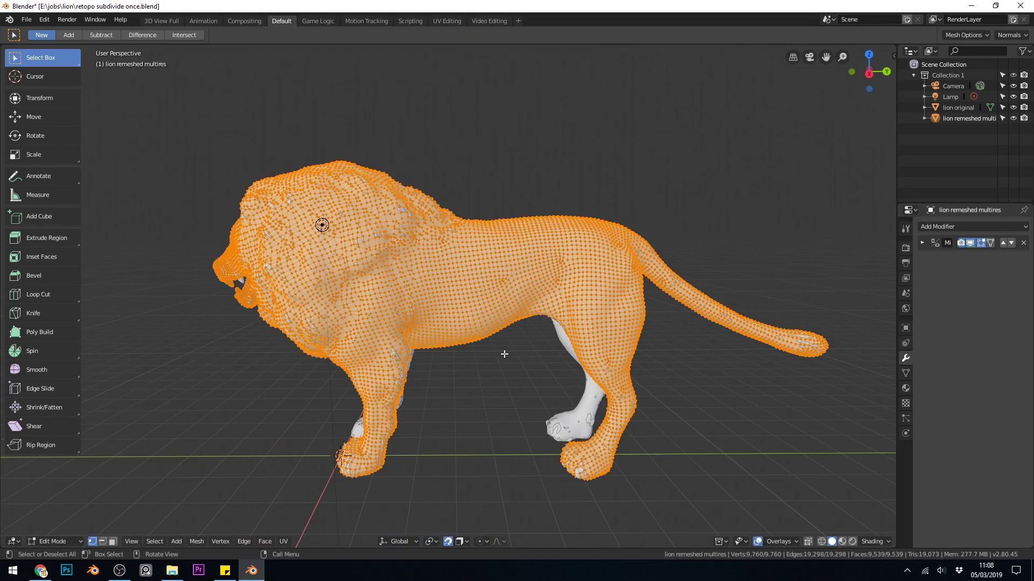
key("alt+a")
middle_click_drag(503, 352, 578, 336)
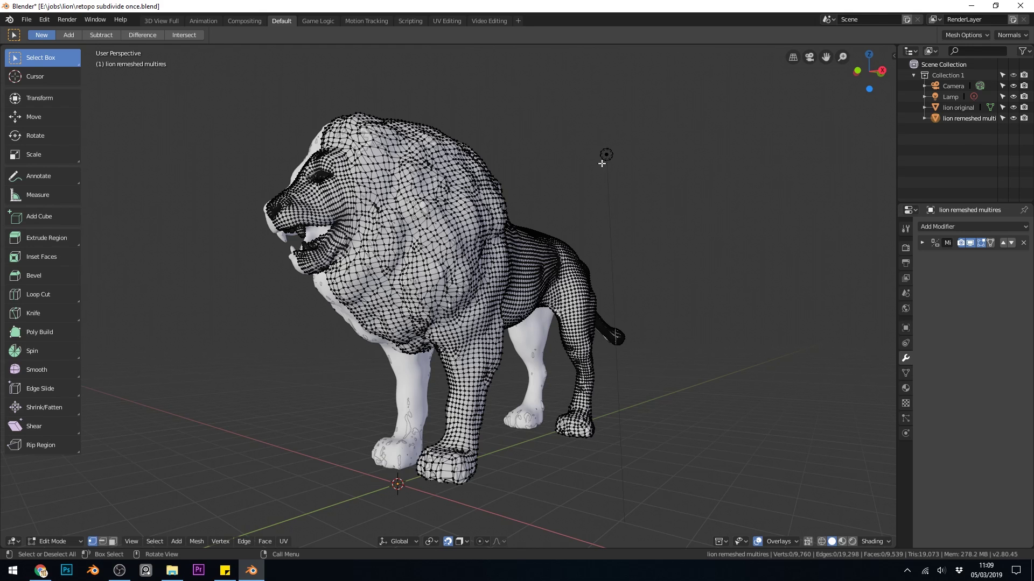
middle_click_drag(601, 163, 573, 266)
scroll(568, 269, "up", 5)
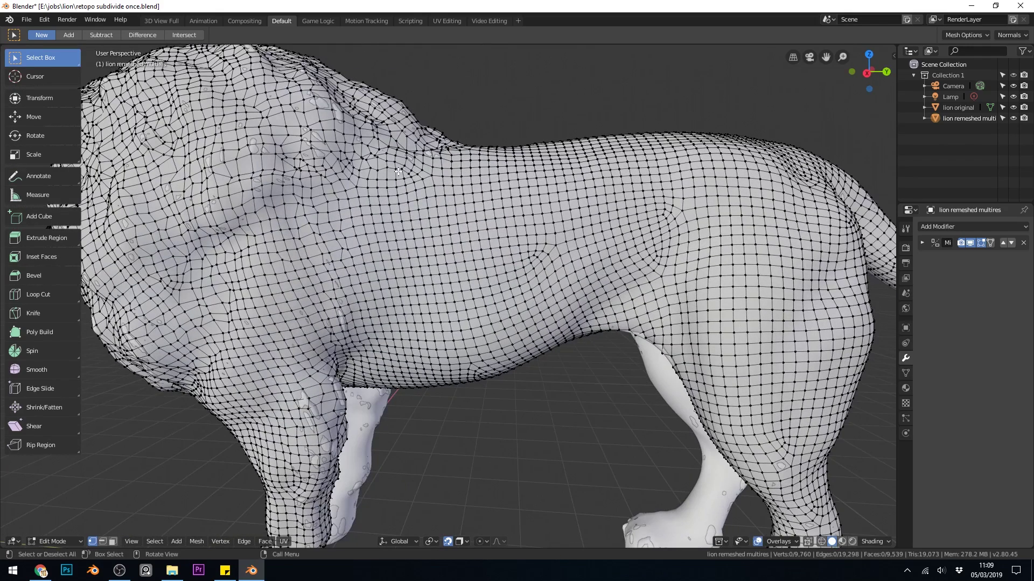
middle_click_drag(370, 205, 494, 198)
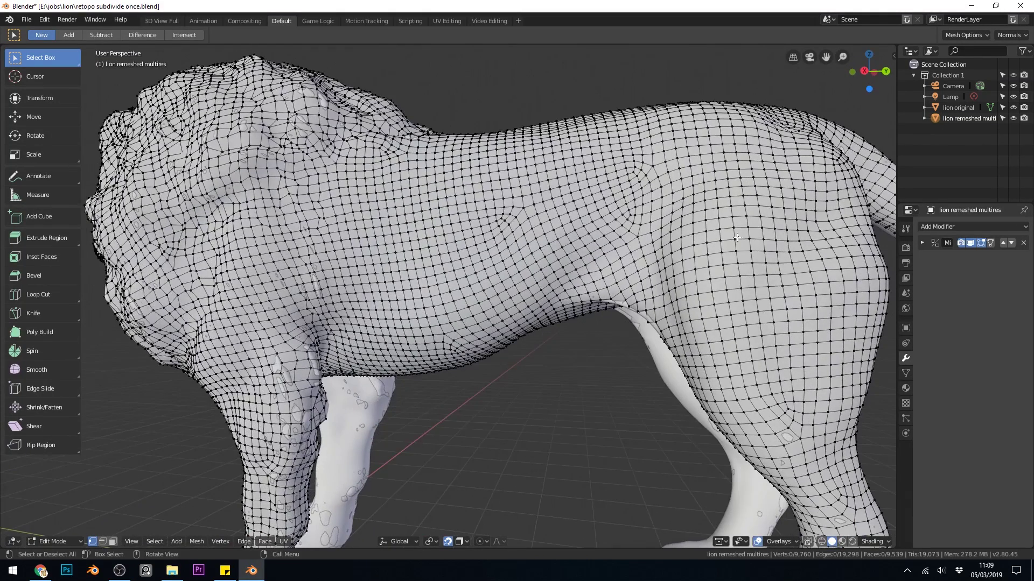
scroll(737, 238, "down", 8)
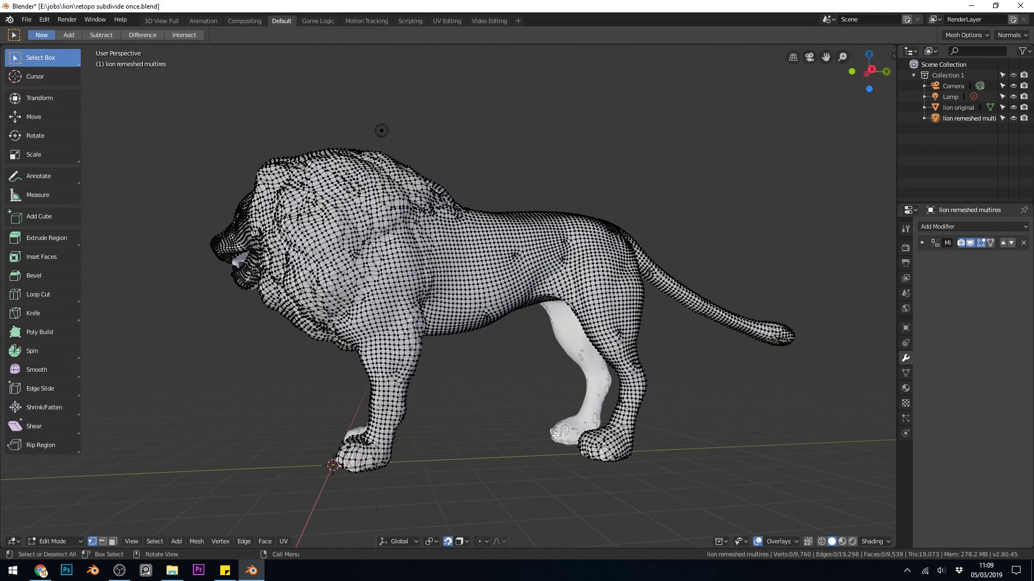
middle_click_drag(556, 435, 379, 410)
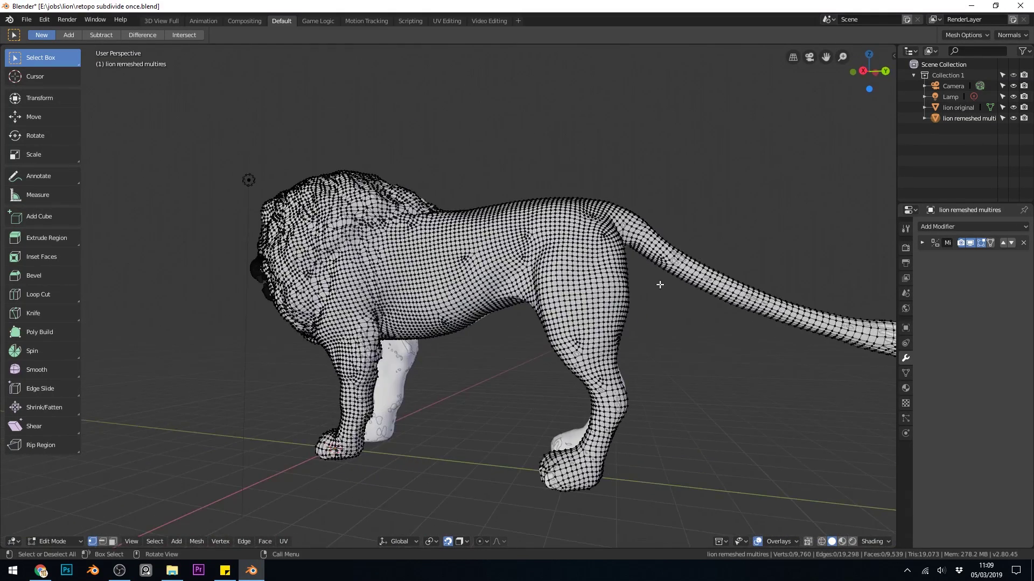
middle_click_drag(660, 284, 595, 288)
middle_click_drag(545, 310, 448, 315)
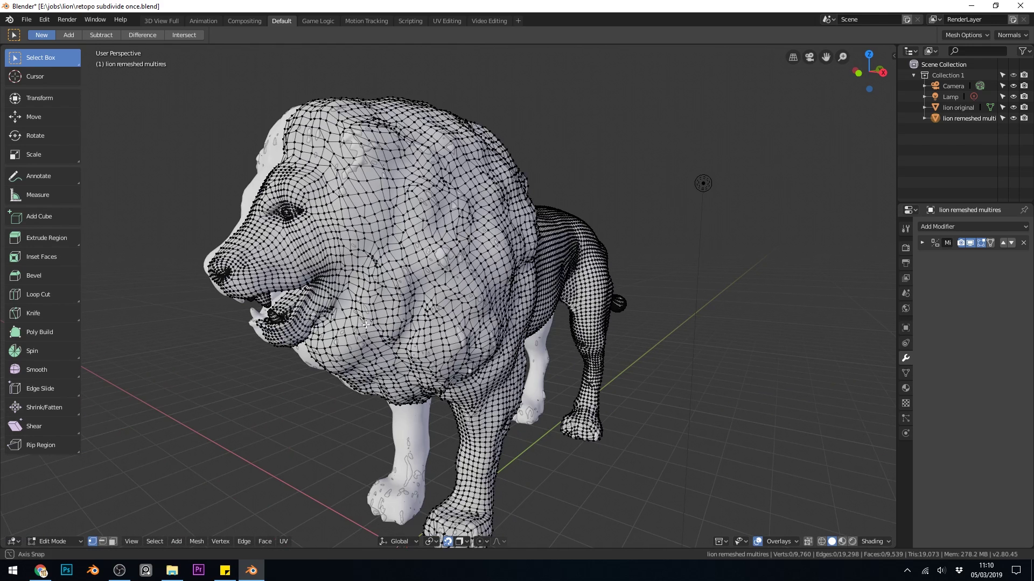
middle_click_drag(318, 318, 350, 291)
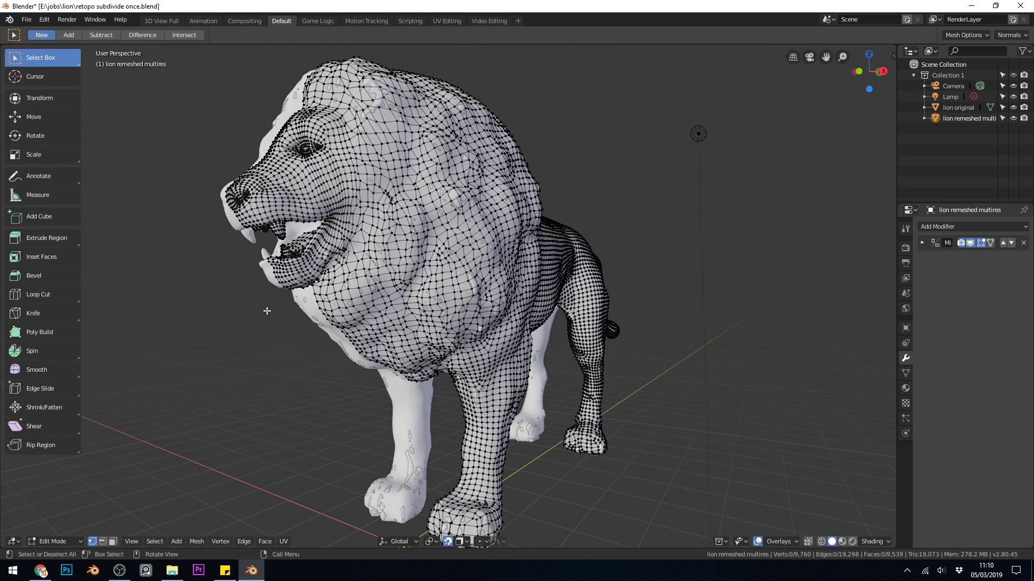
middle_click_drag(282, 242, 481, 375)
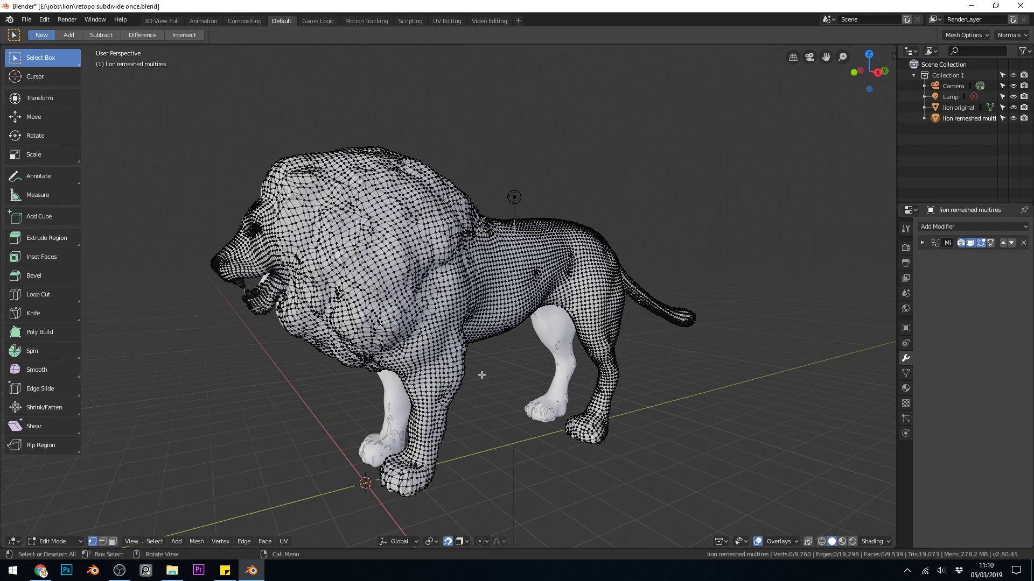